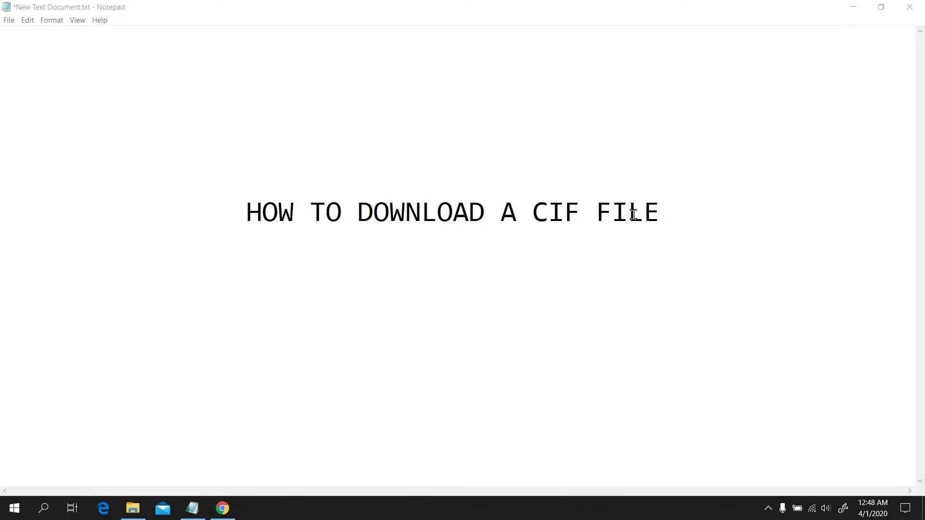
# - Open materialsproject.org in Chrome and run a by-formula search for WS2
pyautogui.click(215, 513)
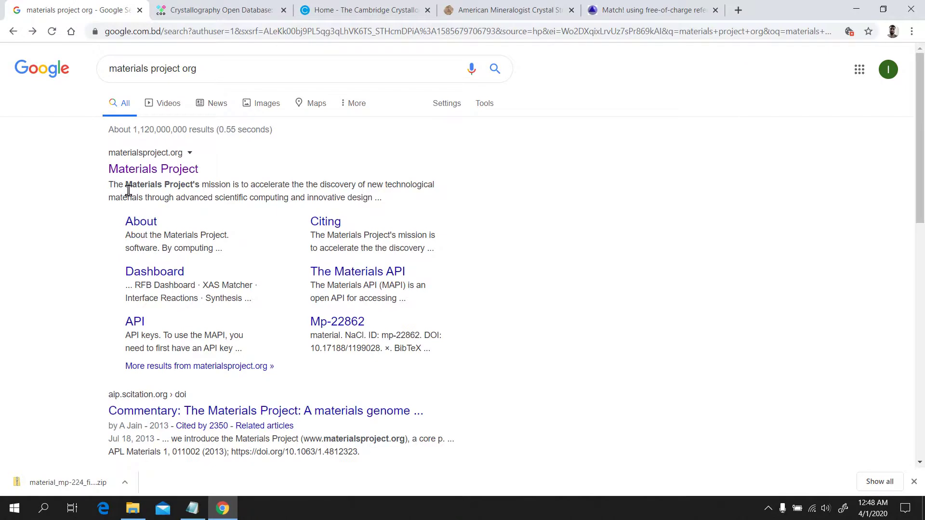
pyautogui.click(157, 171)
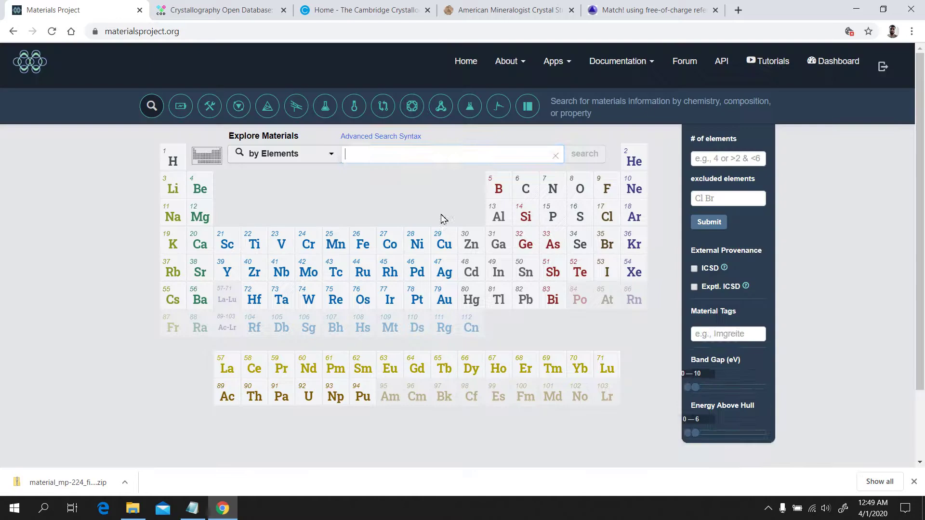
pyautogui.click(365, 152)
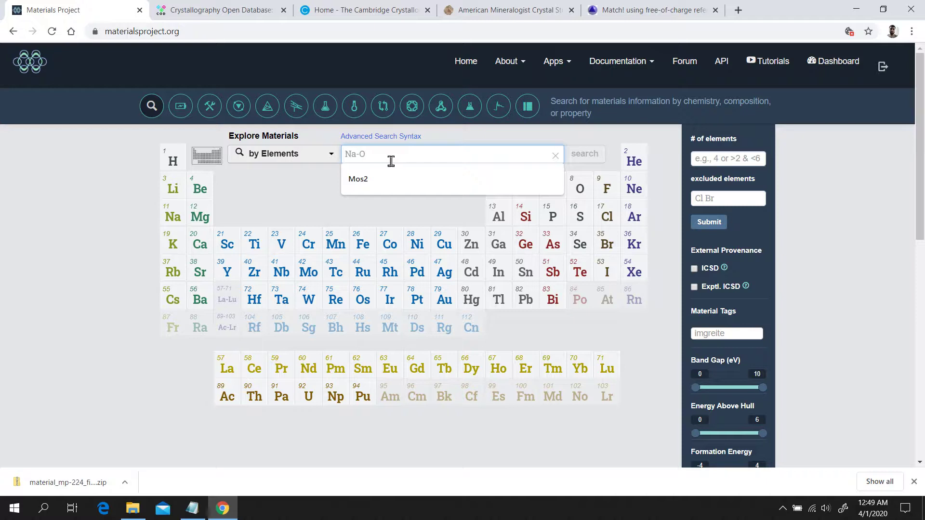
pyautogui.write('ws')
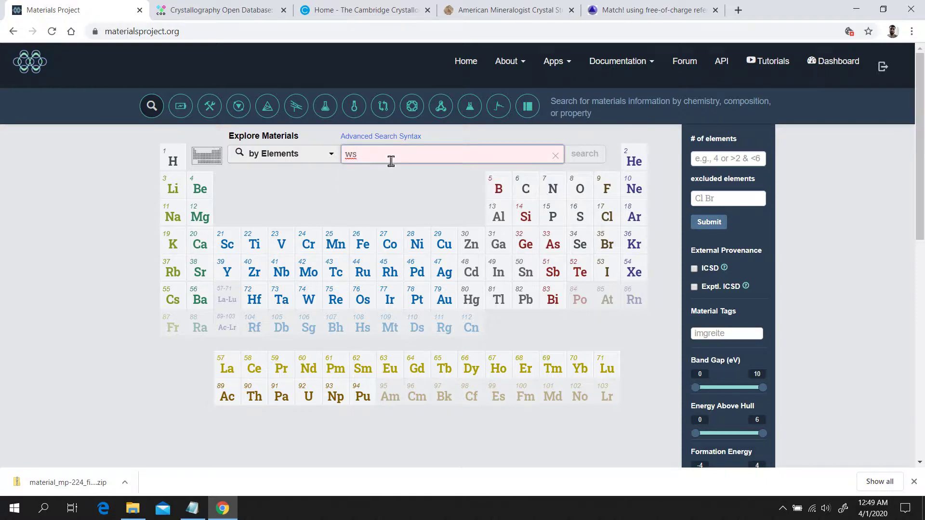
pyautogui.press('BackSpace')
pyautogui.press('BackSpace')
pyautogui.press('Tab')
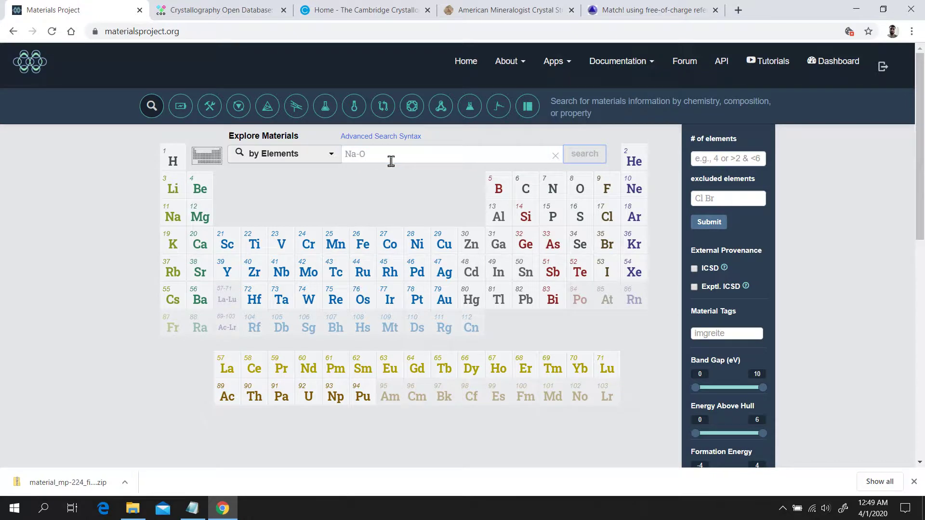
pyautogui.click(393, 161)
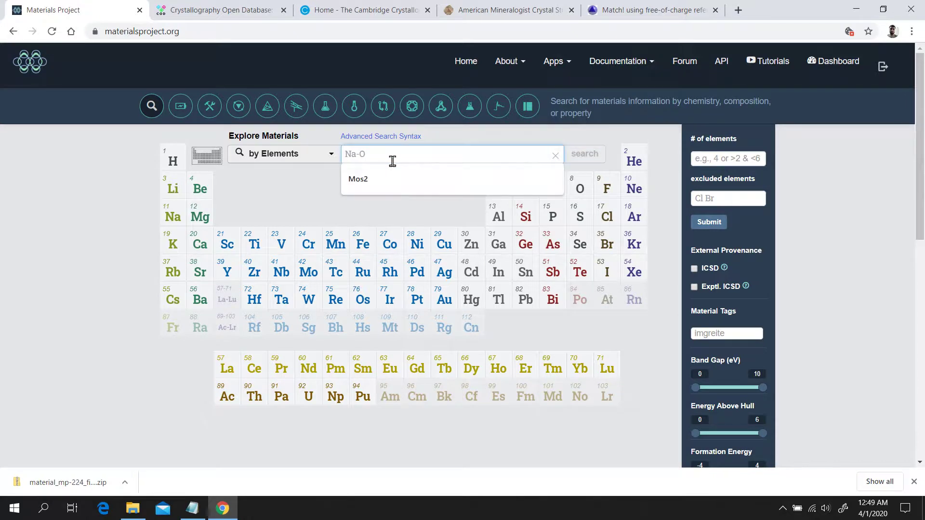
pyautogui.write('WS')
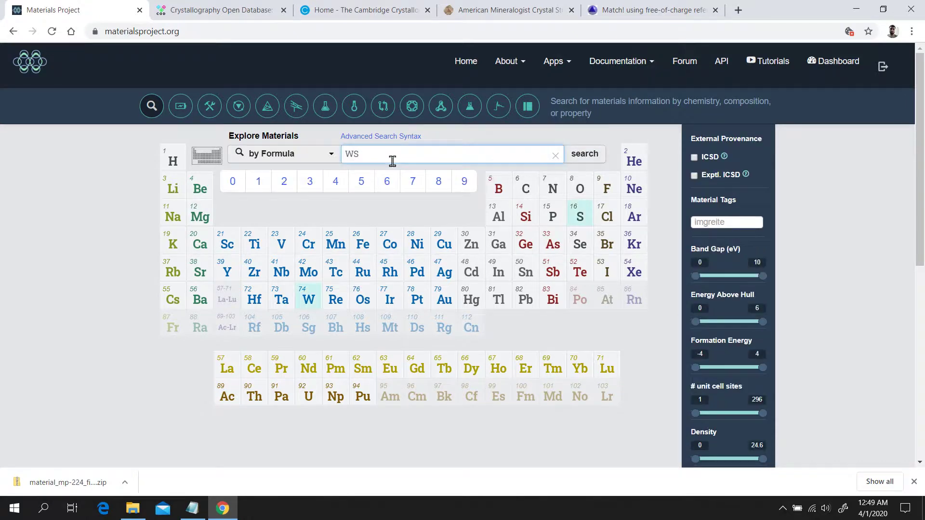
pyautogui.write('2')
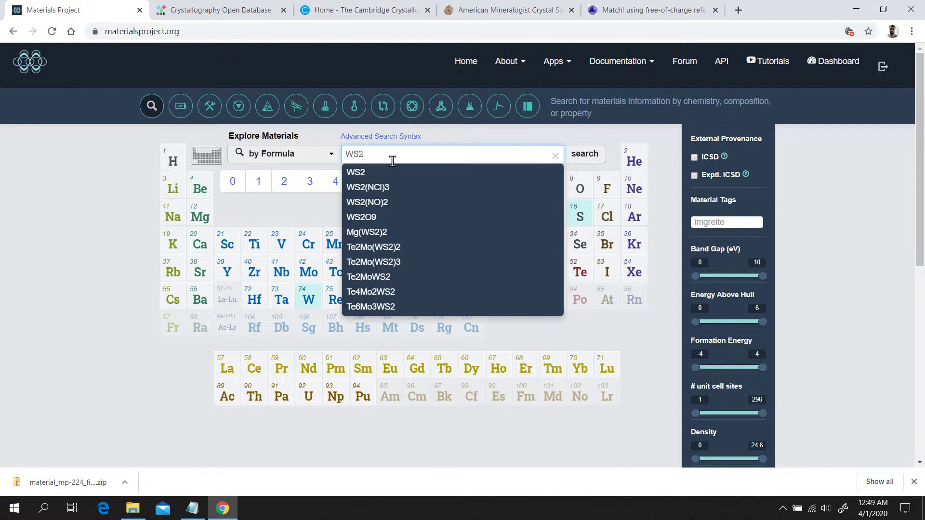
pyautogui.press('Return')
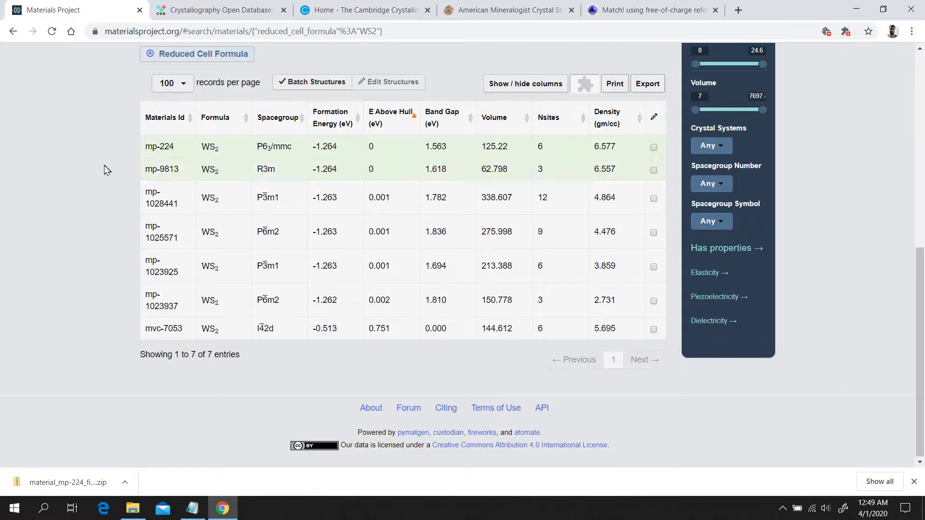
# - Open the mp-224 WS2 entry and scroll through its structure and lattice parameters
pyautogui.click(175, 168)
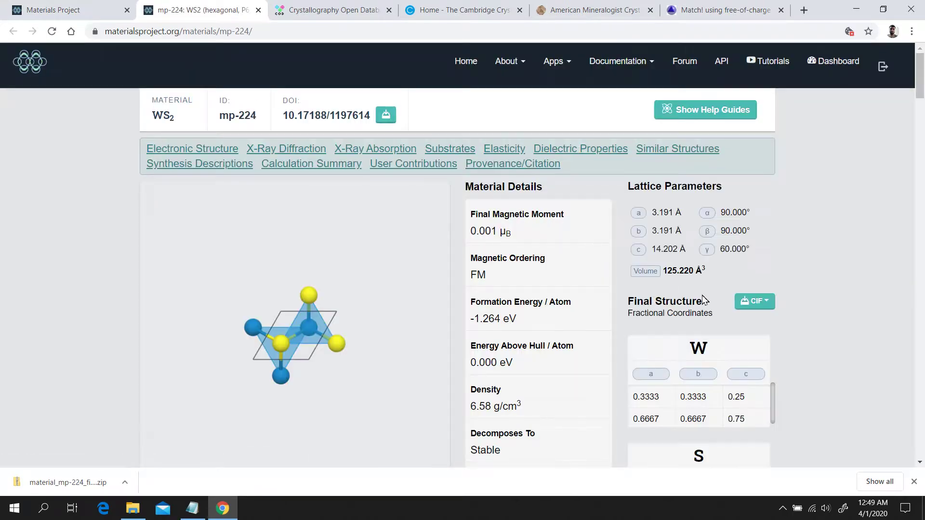
pyautogui.scroll(-6, 703, 300)
pyautogui.scroll(-5, 707, 398)
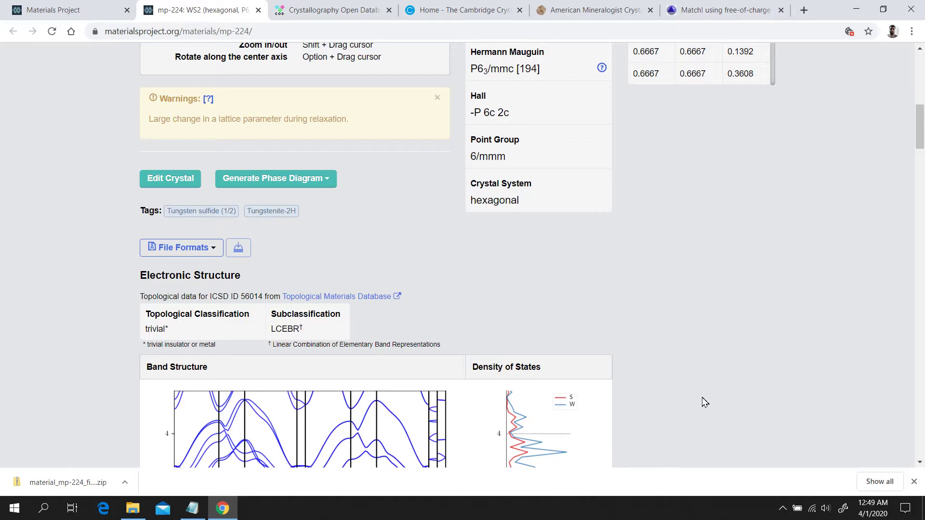
pyautogui.scroll(-5, 707, 399)
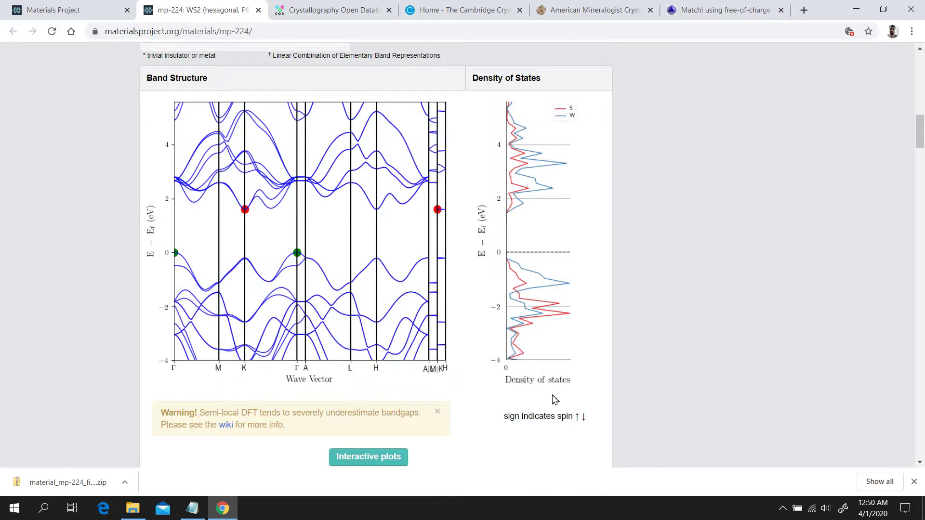
pyautogui.scroll(5, 655, 333)
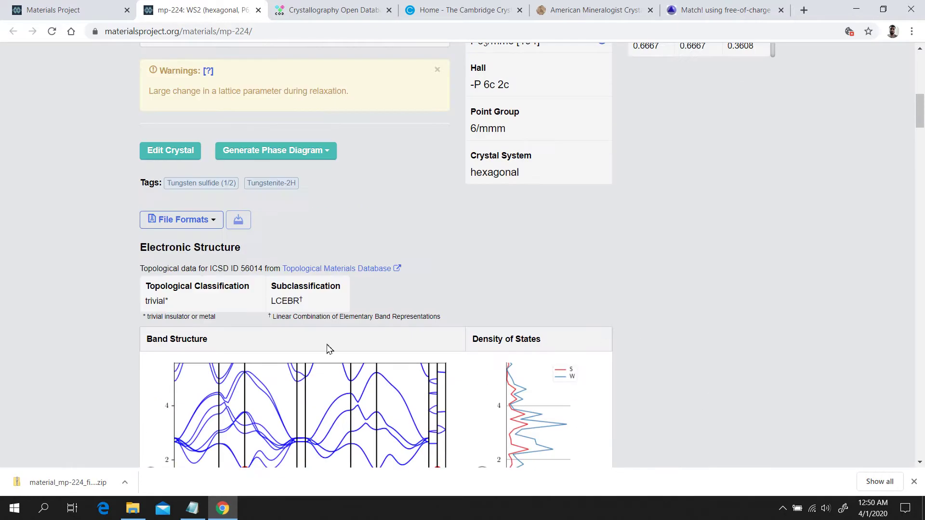
pyautogui.scroll(10, 597, 355)
pyautogui.scroll(-6, 532, 388)
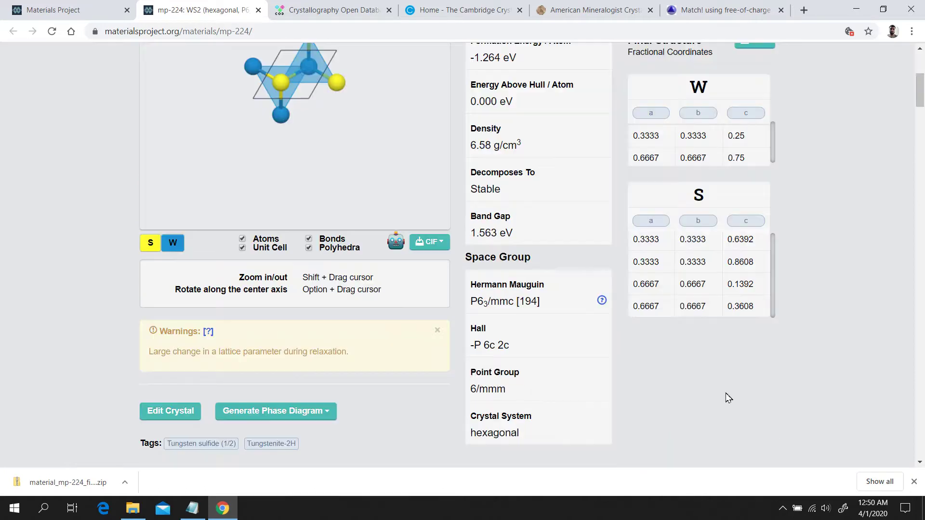
pyautogui.scroll(-5, 681, 345)
pyautogui.scroll(-1, 637, 378)
pyautogui.scroll(6, 562, 378)
pyautogui.scroll(5, 572, 233)
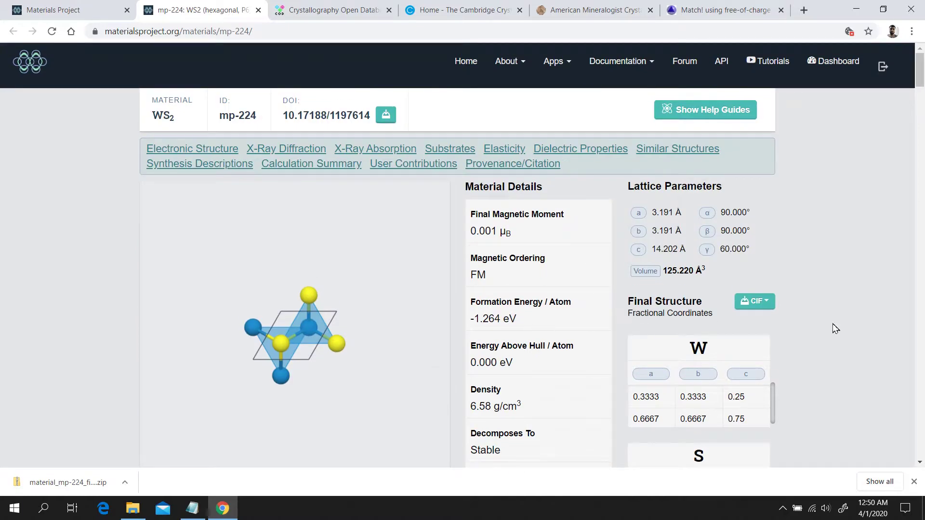
# - Download the mp-224 structure in CIF format as a zip into Downloads
pyautogui.click(757, 303)
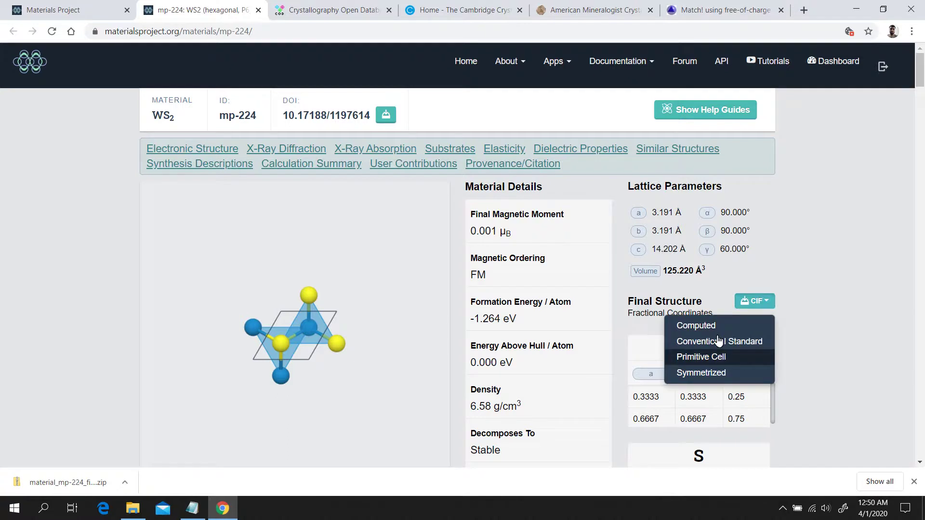
pyautogui.click(702, 316)
pyautogui.scroll(-10, 633, 321)
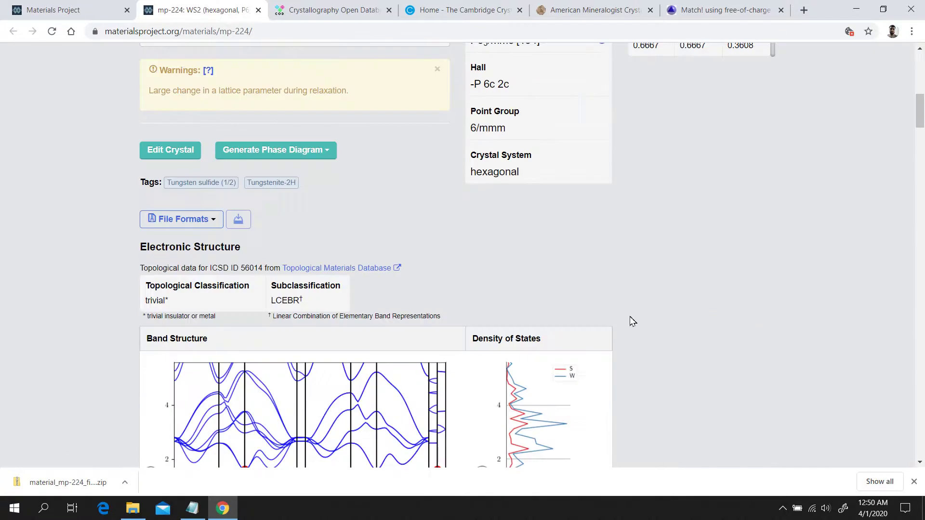
pyautogui.click(189, 224)
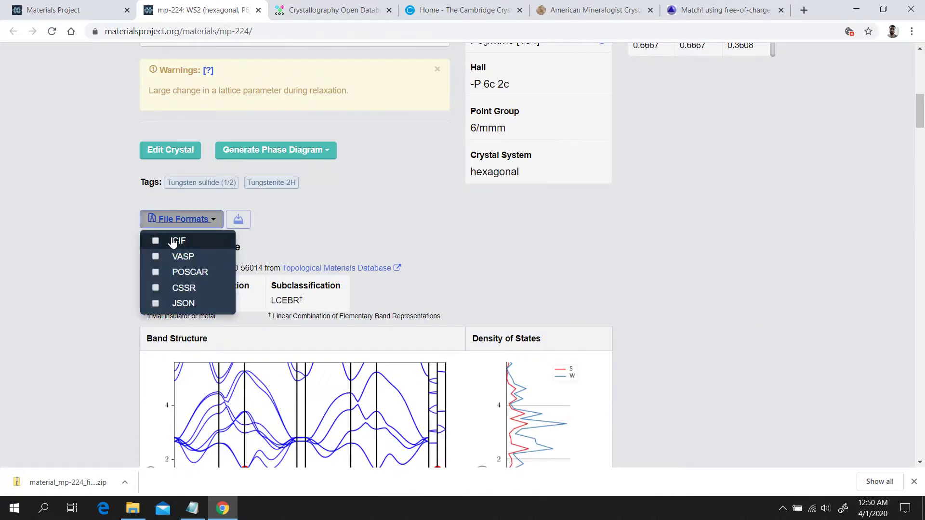
pyautogui.click(173, 242)
pyautogui.click(254, 222)
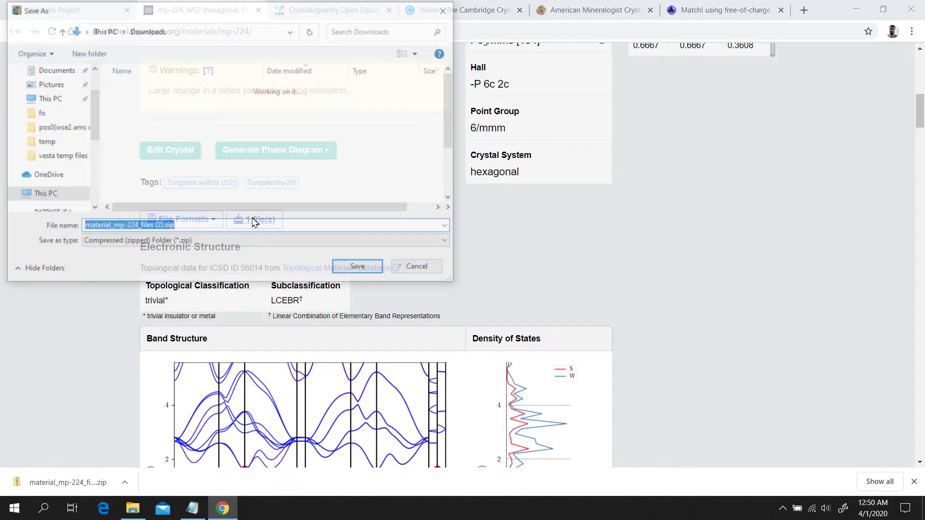
pyautogui.click(357, 271)
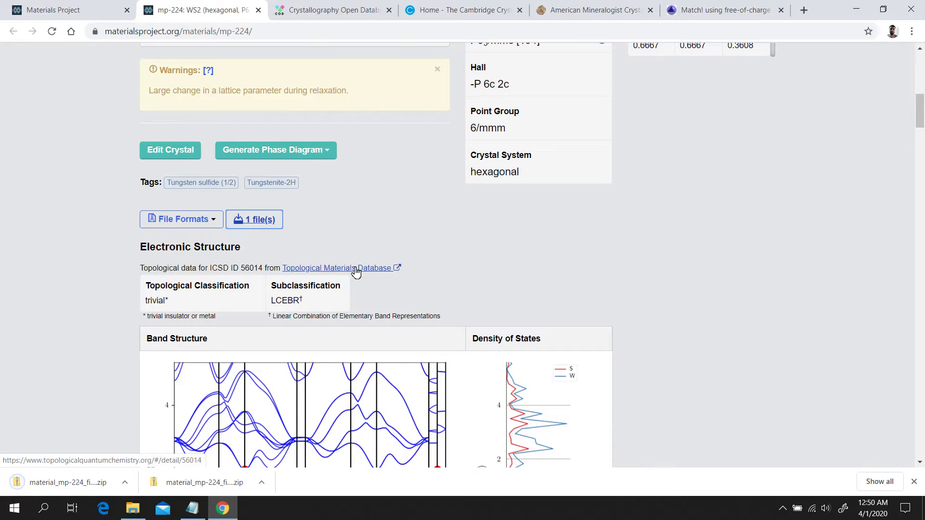
pyautogui.click(426, 230)
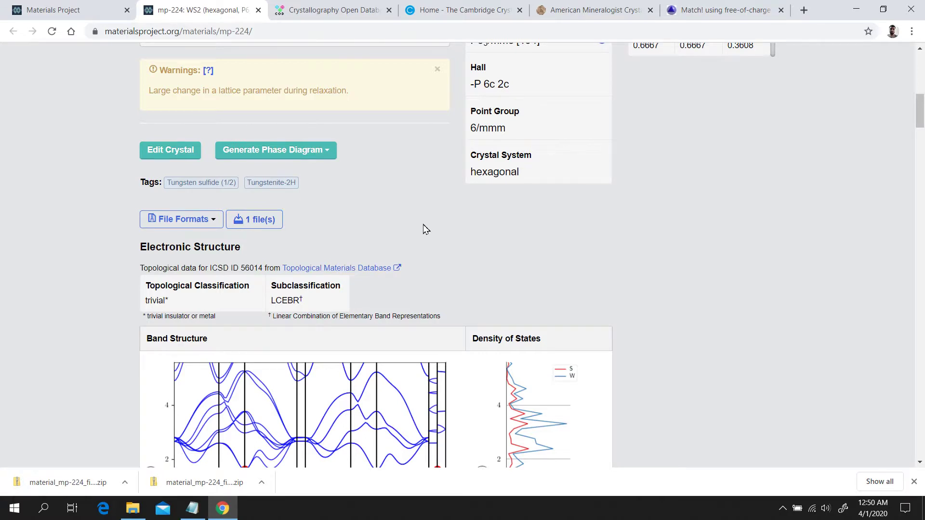
# - Look over the CCDC, AMCSD and Match! tabs, then return to the COD search page
pyautogui.click(352, 7)
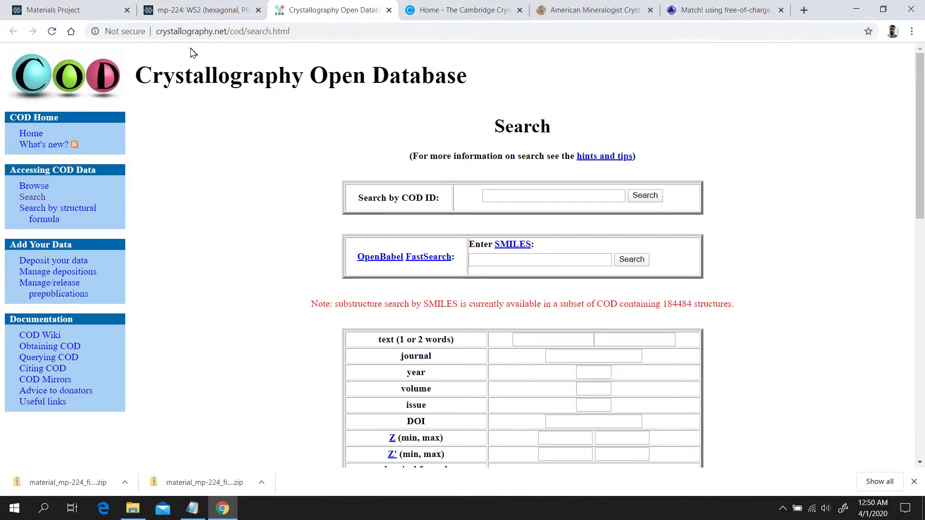
pyautogui.click(425, 12)
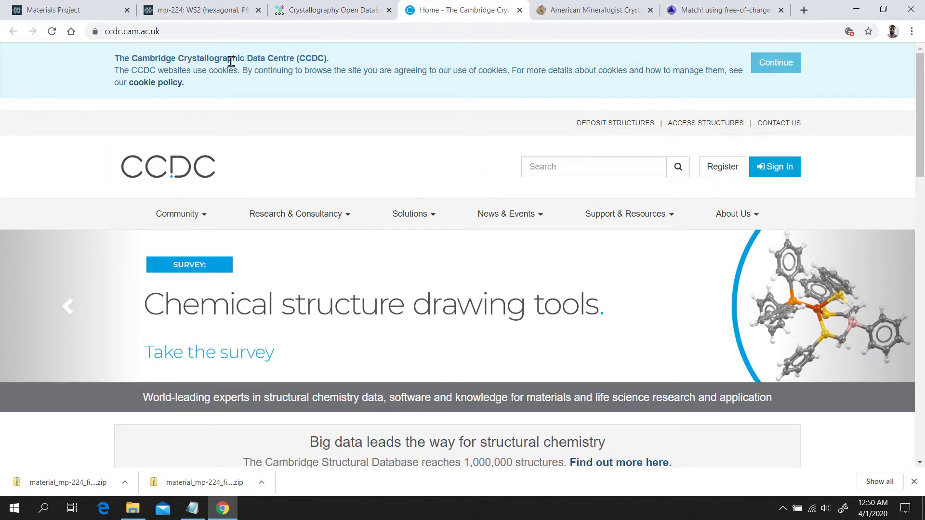
pyautogui.click(578, 9)
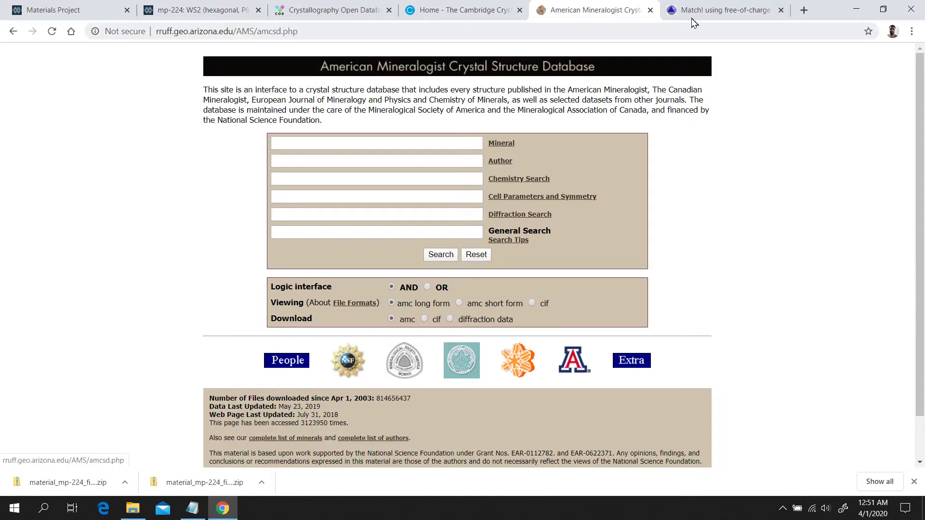
pyautogui.click(723, 10)
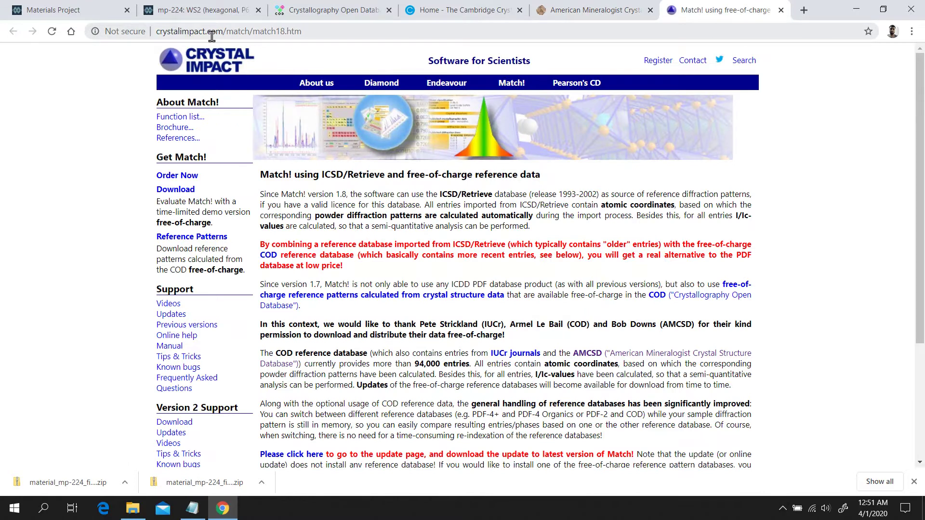
pyautogui.click(309, 6)
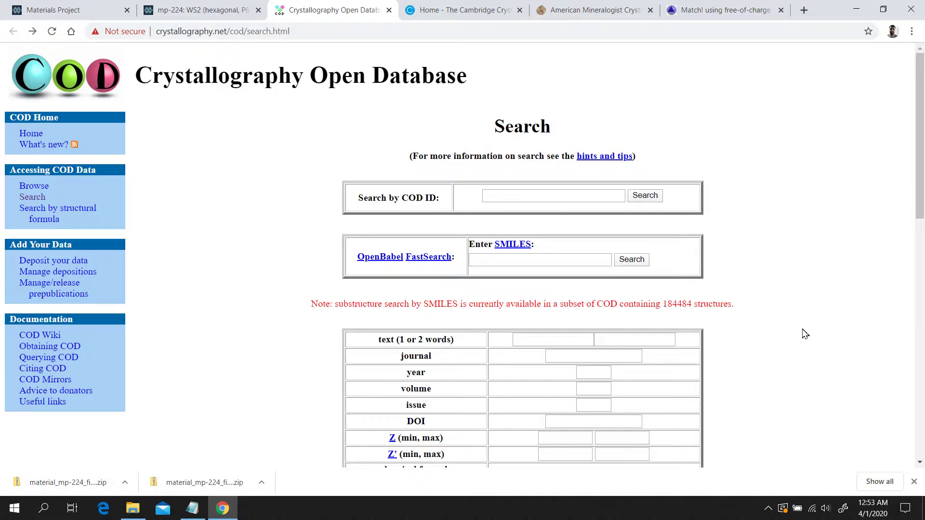
# - Search the Crystallography Open Database for structures containing Mo and S
pyautogui.scroll(-4, 790, 336)
pyautogui.scroll(-1, 790, 336)
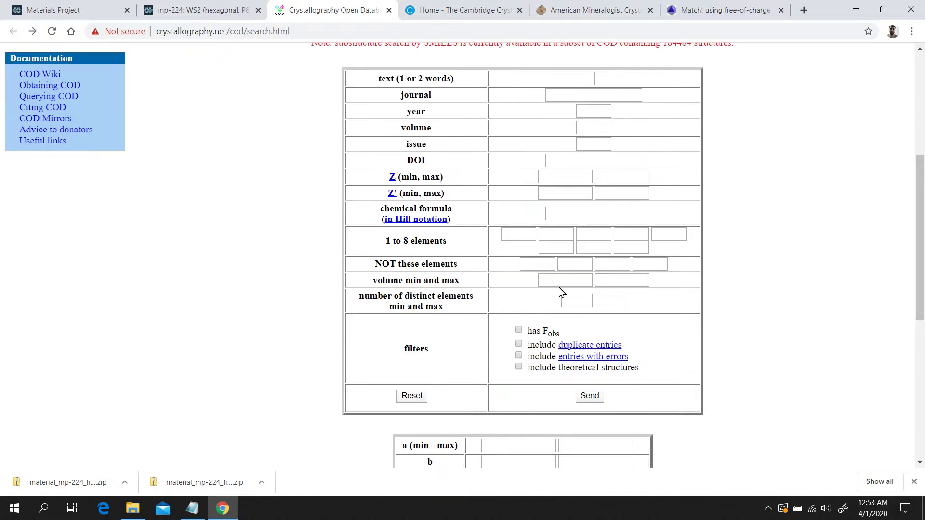
pyautogui.click(516, 233)
pyautogui.write('M')
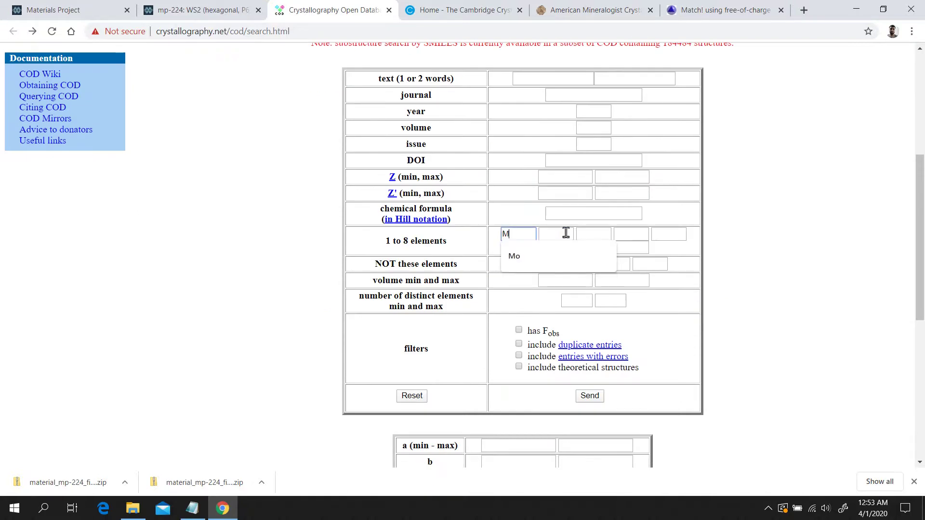
pyautogui.write('o')
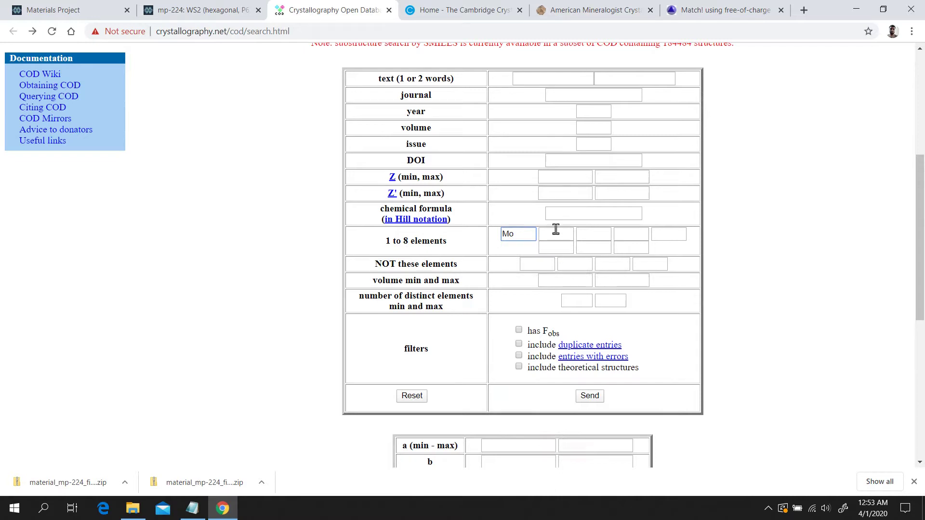
pyautogui.click(551, 233)
pyautogui.write('S')
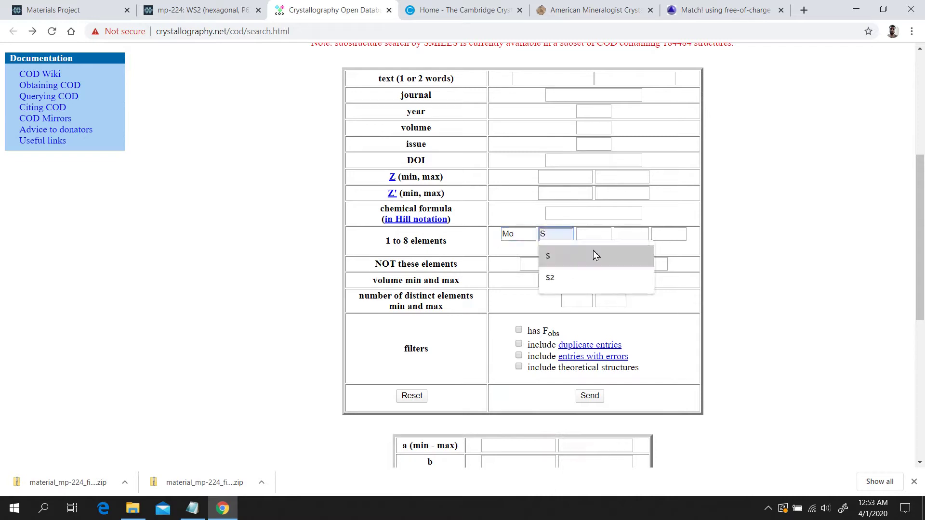
pyautogui.click(588, 396)
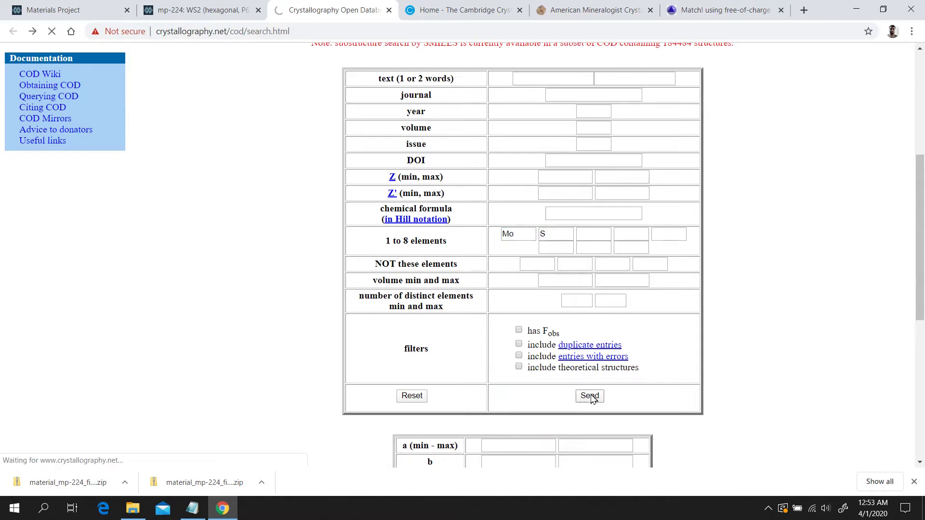
# - Save the CIF for Mo S2 entry 1010993 as 1010993.cif in Downloads
pyautogui.scroll(-2, 406, 318)
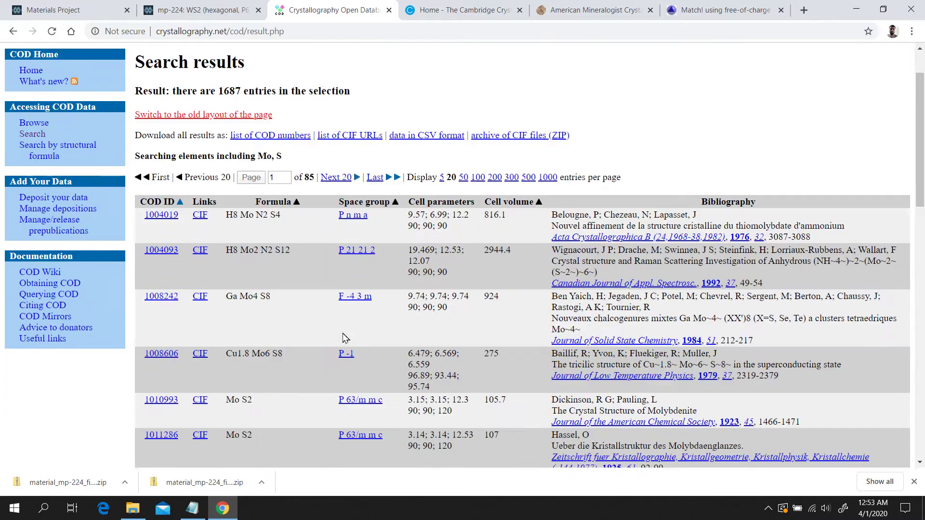
pyautogui.scroll(-3, 319, 172)
pyautogui.scroll(5, 318, 173)
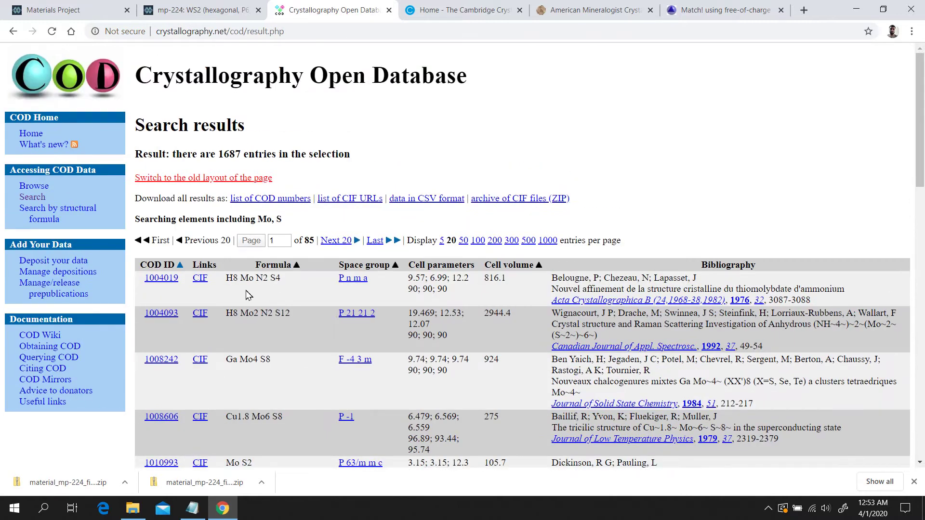
pyautogui.scroll(-5, 231, 340)
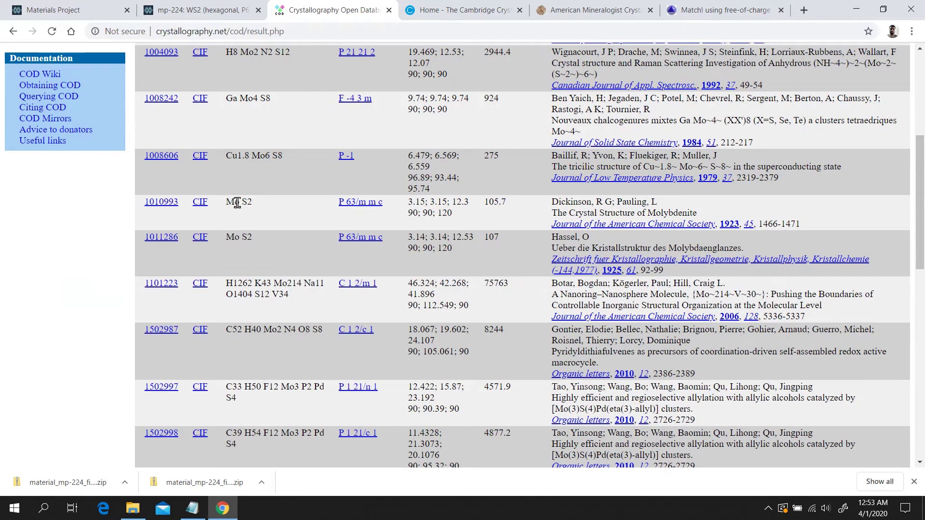
pyautogui.click(206, 205)
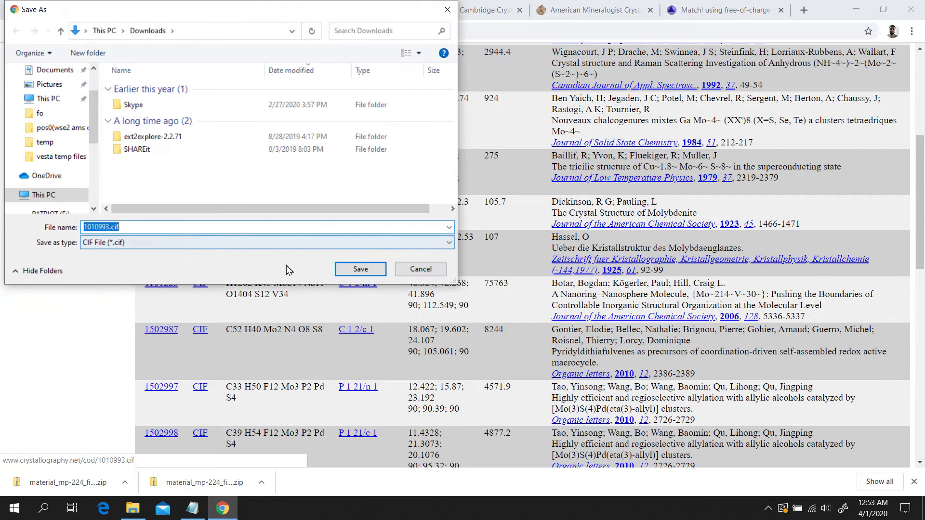
pyautogui.click(368, 271)
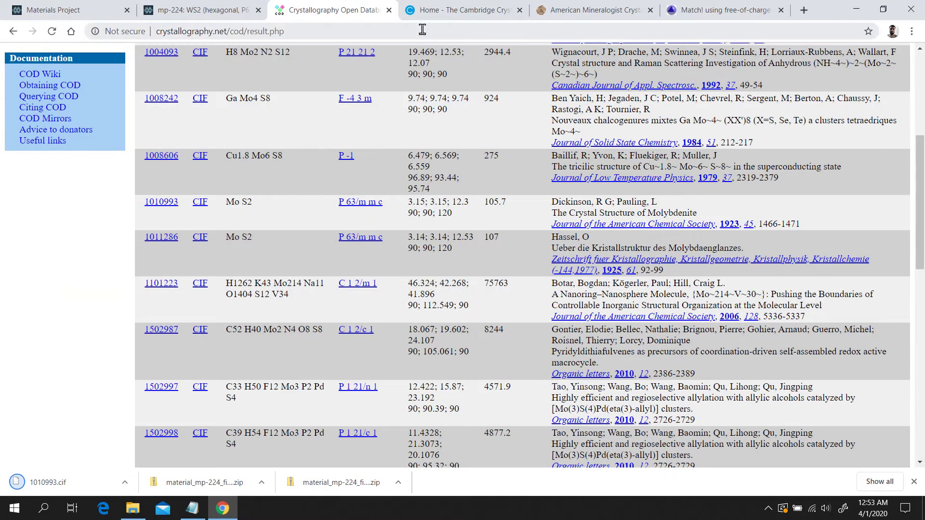
pyautogui.press('Home')
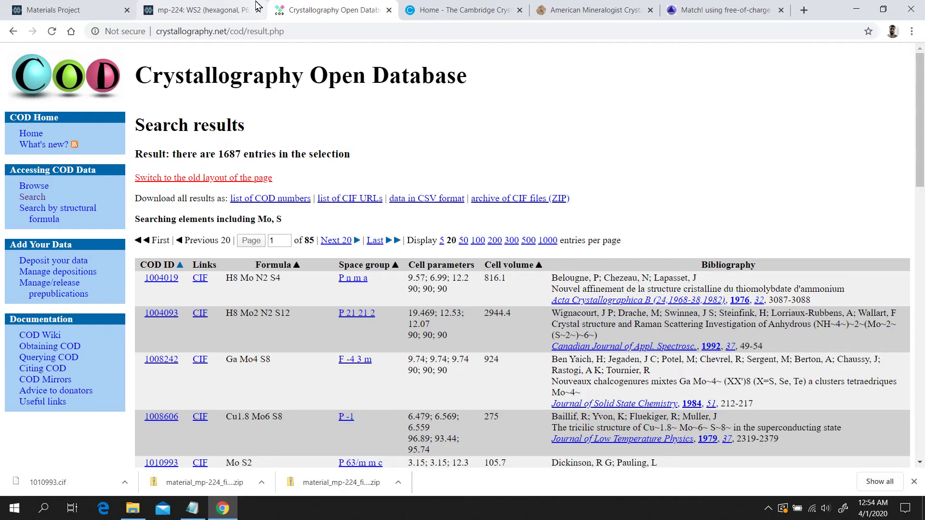
pyautogui.click(229, 6)
pyautogui.click(451, 9)
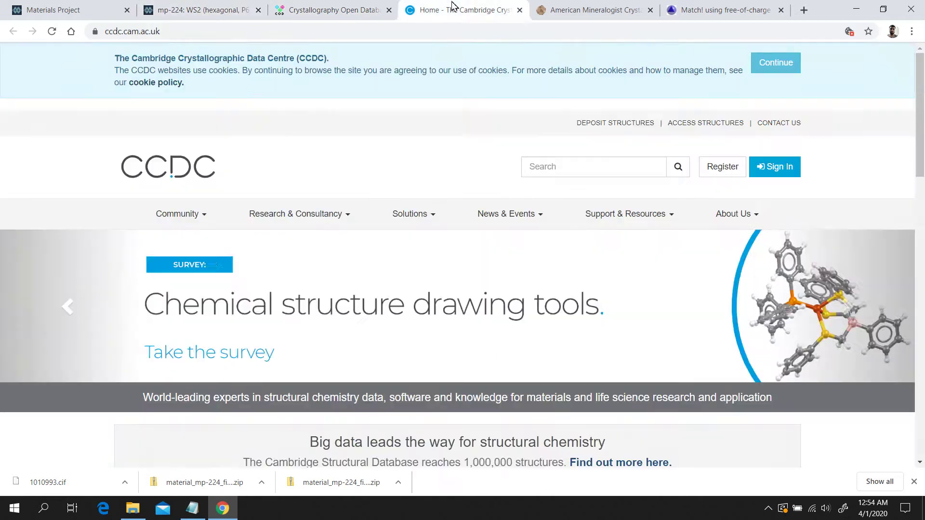
pyautogui.click(302, 8)
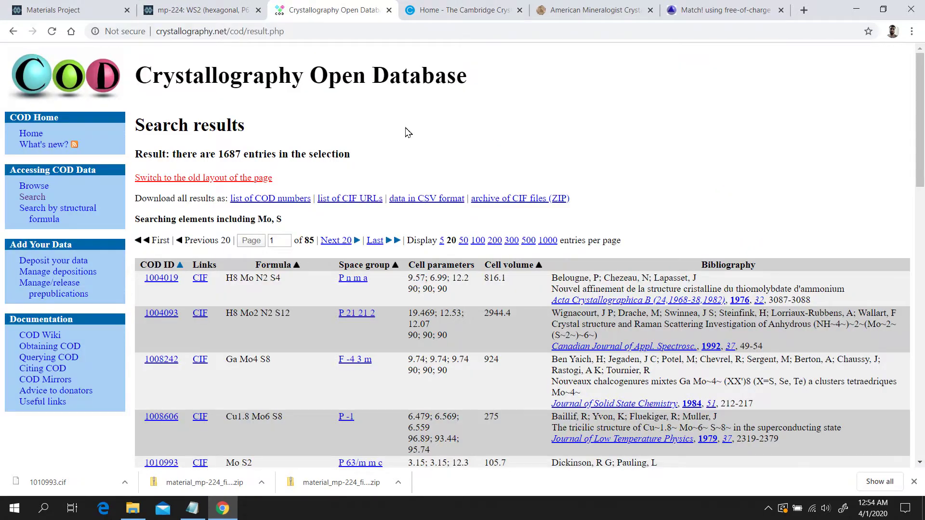